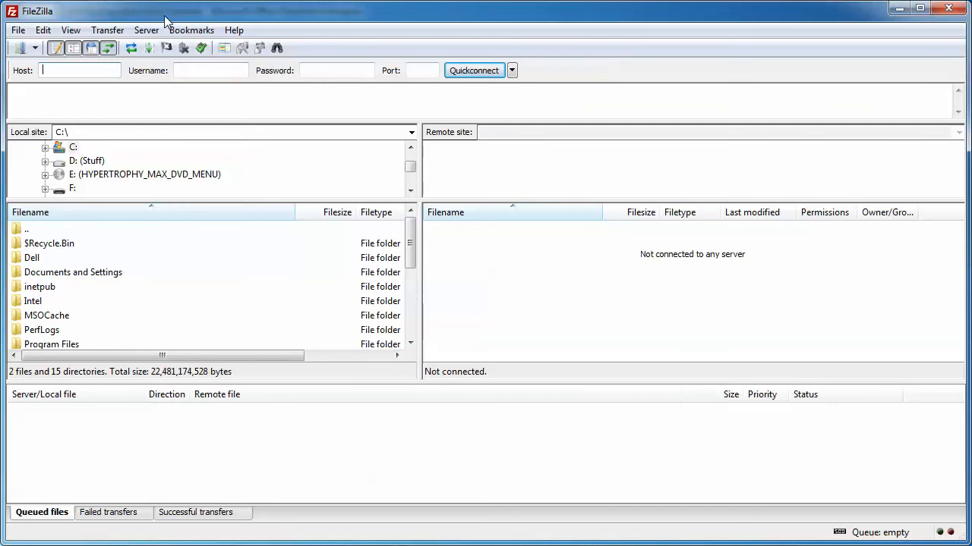
# Step: Open the Site Manager and reposition its dialog so that all of its settings are in view
pyautogui.click(22, 31)
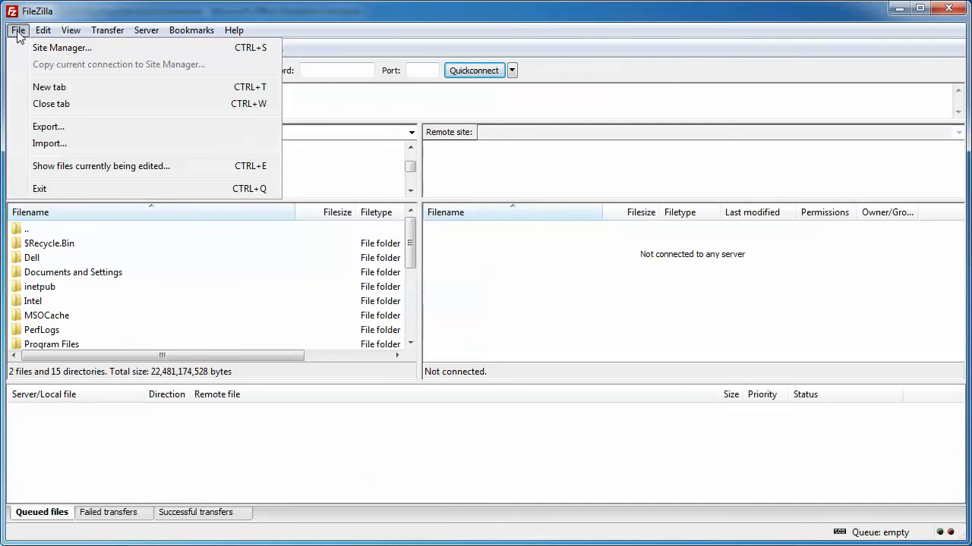
pyautogui.moveTo(125, 34)
pyautogui.moveTo(15, 36)
pyautogui.click(74, 49)
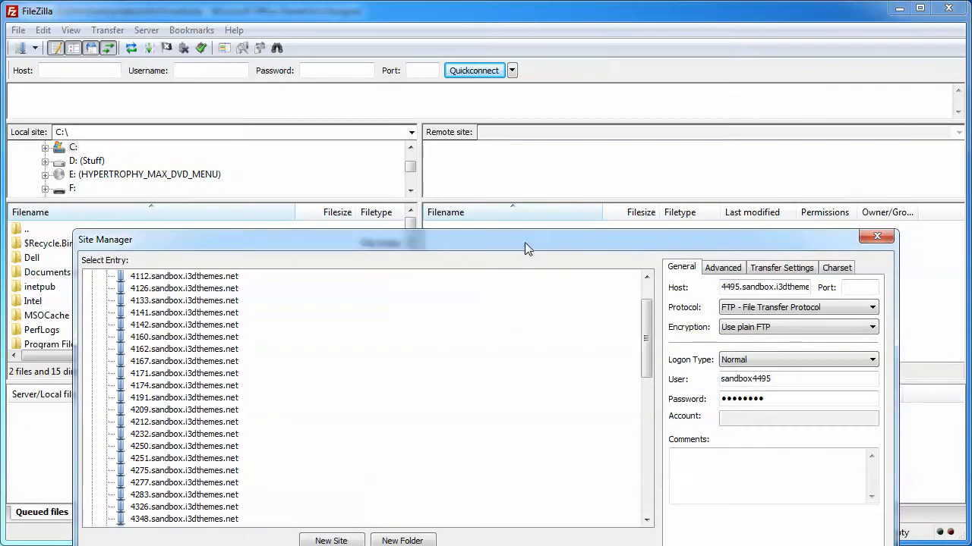
pyautogui.moveTo(525, 237); pyautogui.dragTo(515, 85)
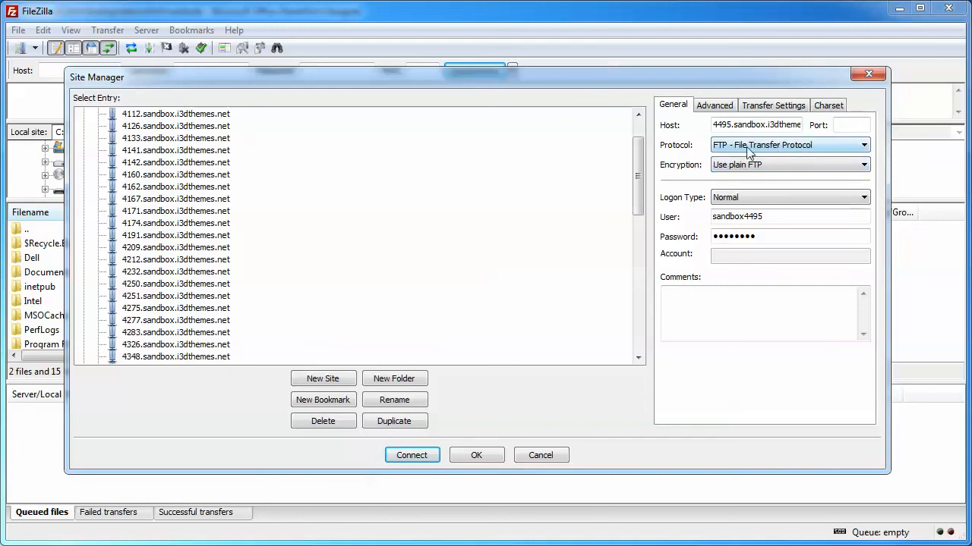
# Step: Review the site's protocol choices, try the Anonymous logon type, and return the logon type to Normal
pyautogui.click(799, 146)
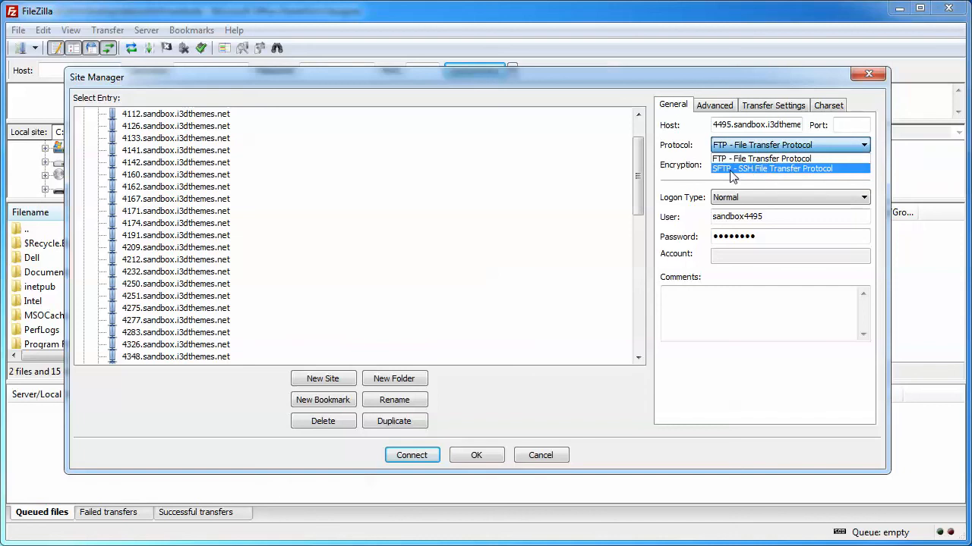
pyautogui.click(737, 145)
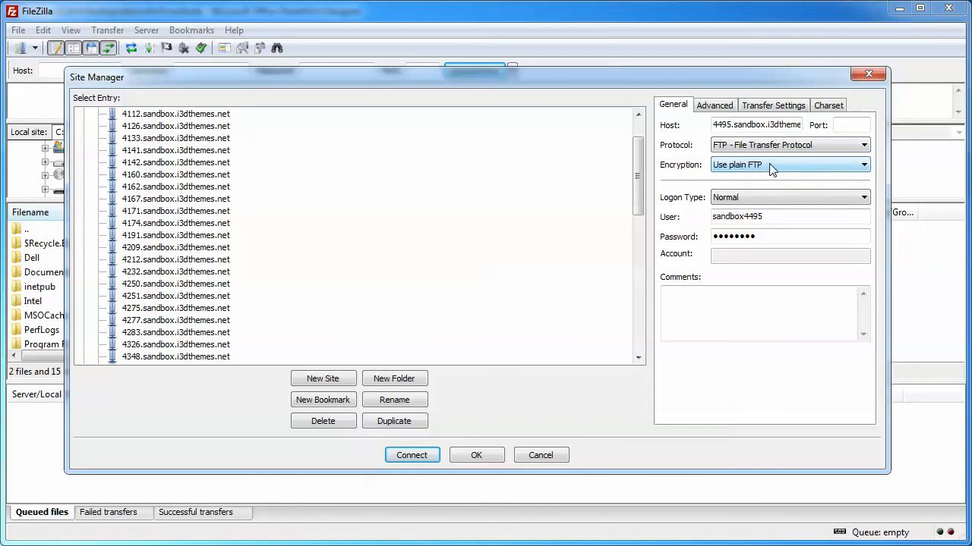
pyautogui.click(748, 198)
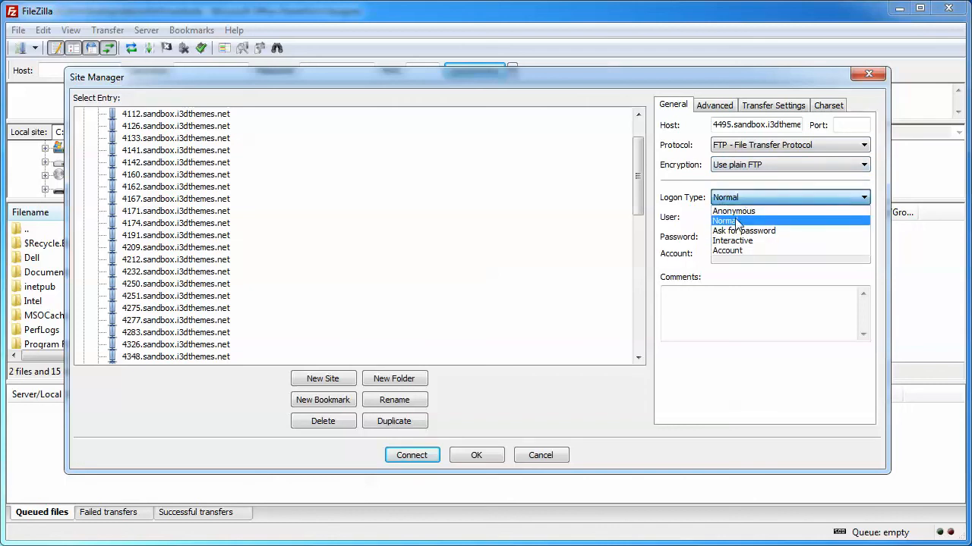
pyautogui.click(737, 221)
pyautogui.click(737, 199)
pyautogui.click(740, 212)
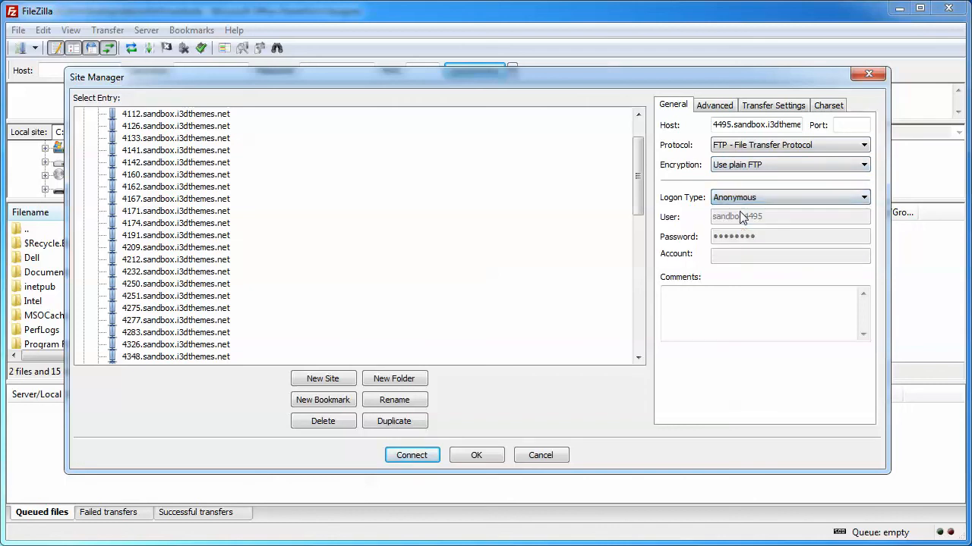
pyautogui.click(742, 198)
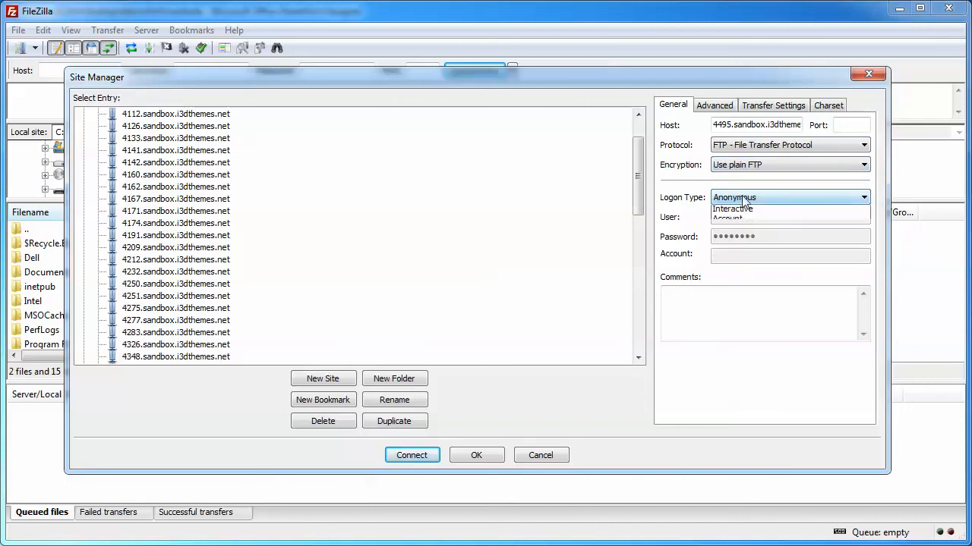
pyautogui.click(738, 222)
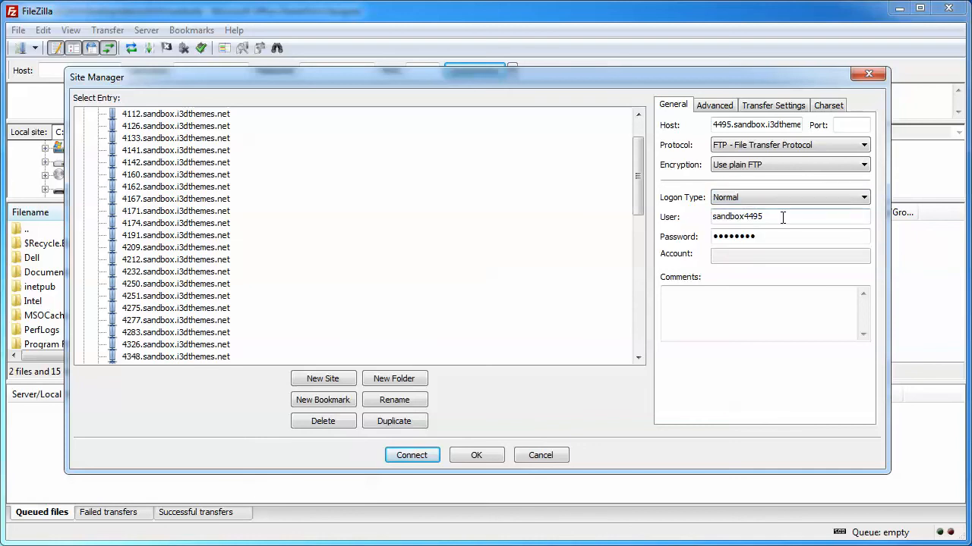
# Step: Check the saved user and password fields and connect to the 4495.sandbox.i3dthemes.net site
pyautogui.moveTo(783, 217); pyautogui.dragTo(639, 222)
pyautogui.moveTo(782, 236); pyautogui.dragTo(664, 238)
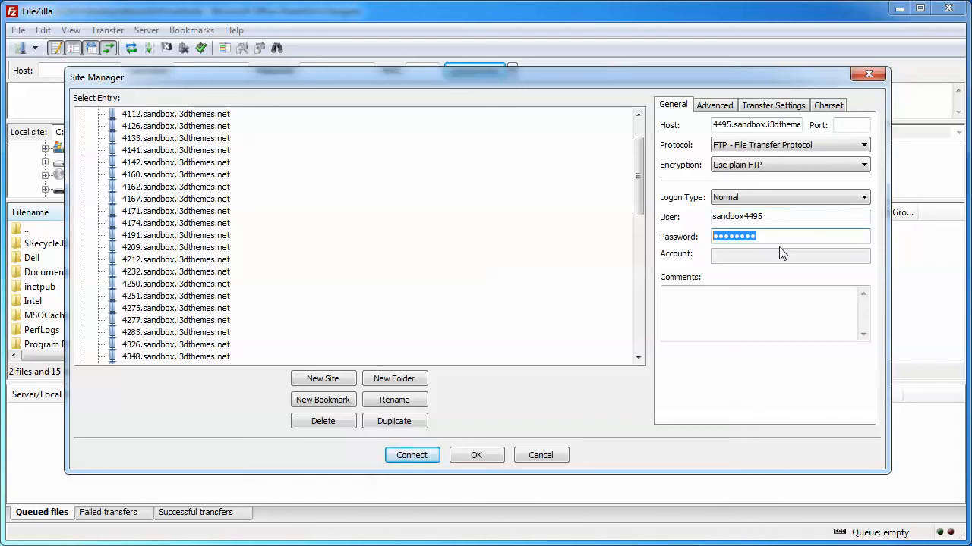
pyautogui.click(412, 455)
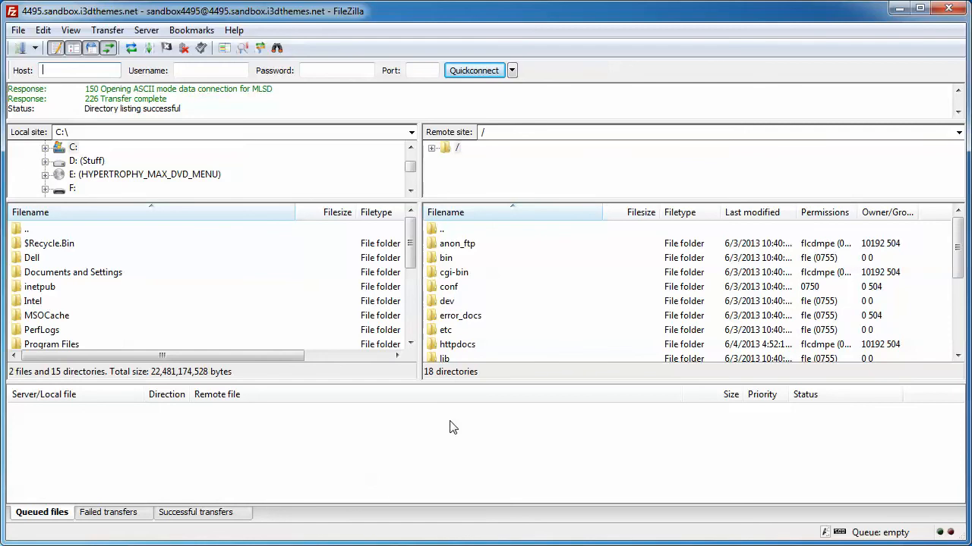
# Step: Enlarge the file lists and open the httpdocs folder on the remote site
pyautogui.moveTo(464, 385); pyautogui.dragTo(467, 416)
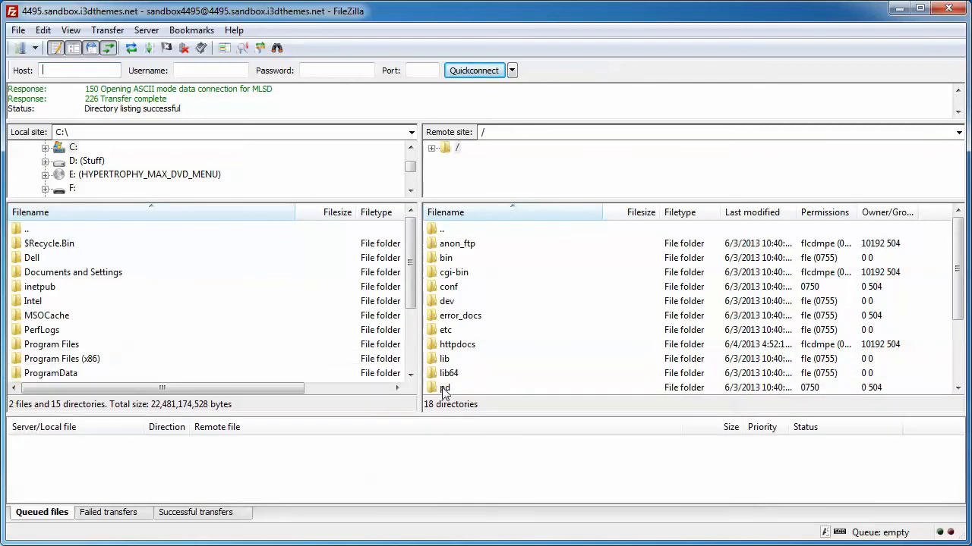
pyautogui.doubleClick(460, 346)
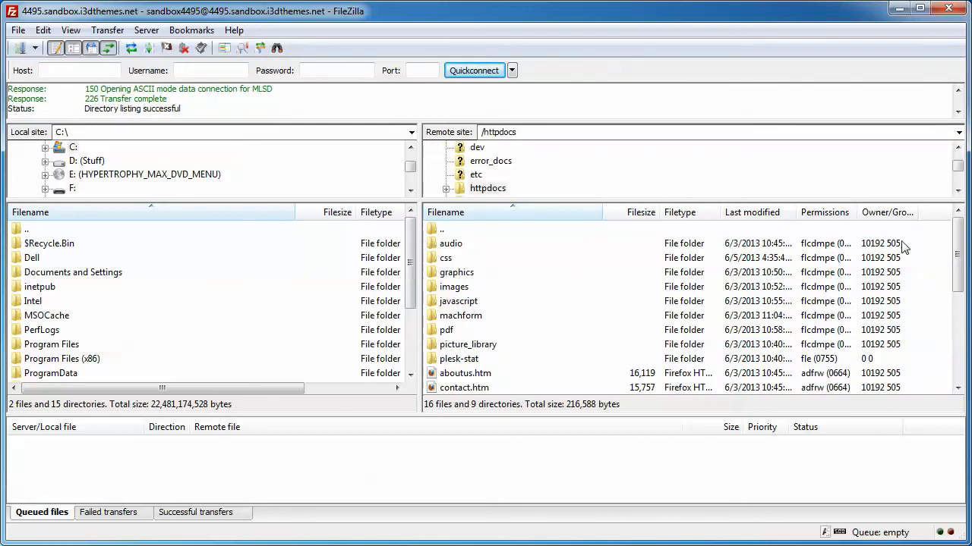
pyautogui.moveTo(958, 261); pyautogui.dragTo(959, 242)
# Step: Browse the local site to the website folder inside demo\fortis on the Desktop
pyautogui.moveTo(411, 170); pyautogui.dragTo(411, 149)
pyautogui.click(85, 148)
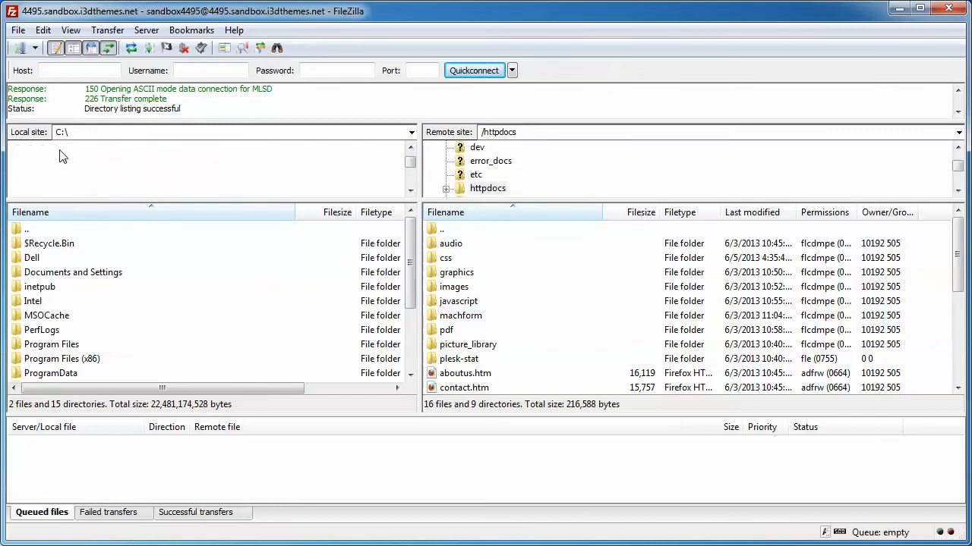
pyautogui.doubleClick(49, 275)
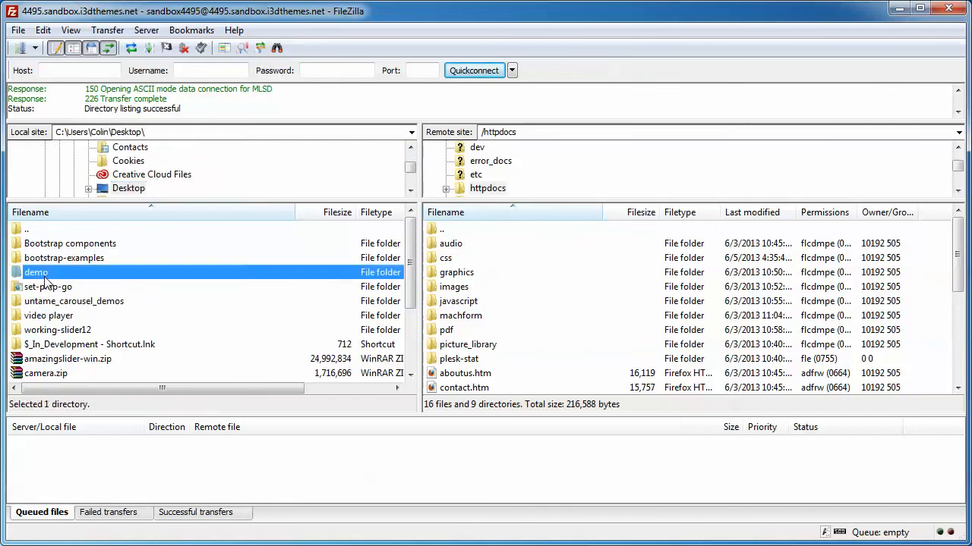
pyautogui.doubleClick(34, 243)
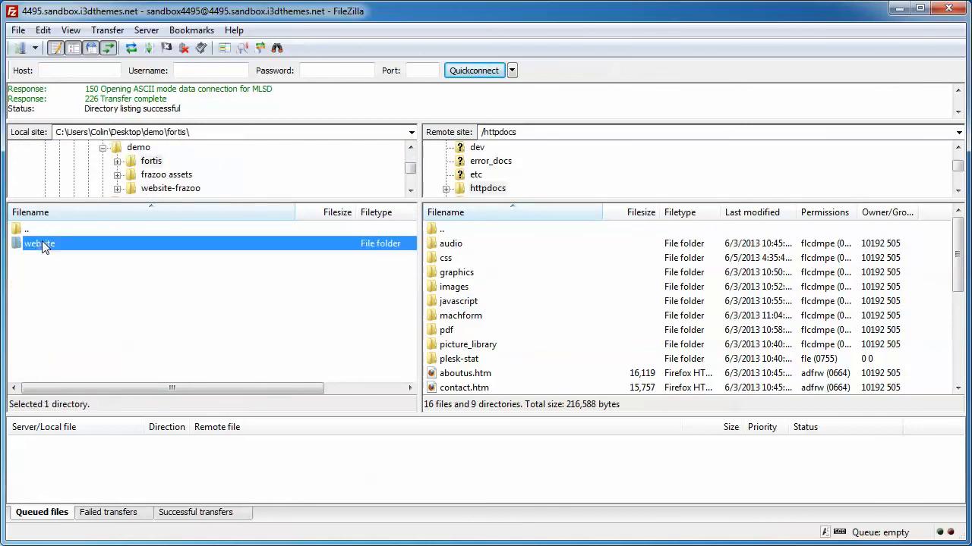
pyautogui.doubleClick(42, 243)
pyautogui.moveTo(411, 260)
pyautogui.mouseDown()
pyautogui.moveTo(410, 353)
pyautogui.moveTo(410, 266)
pyautogui.mouseUp()
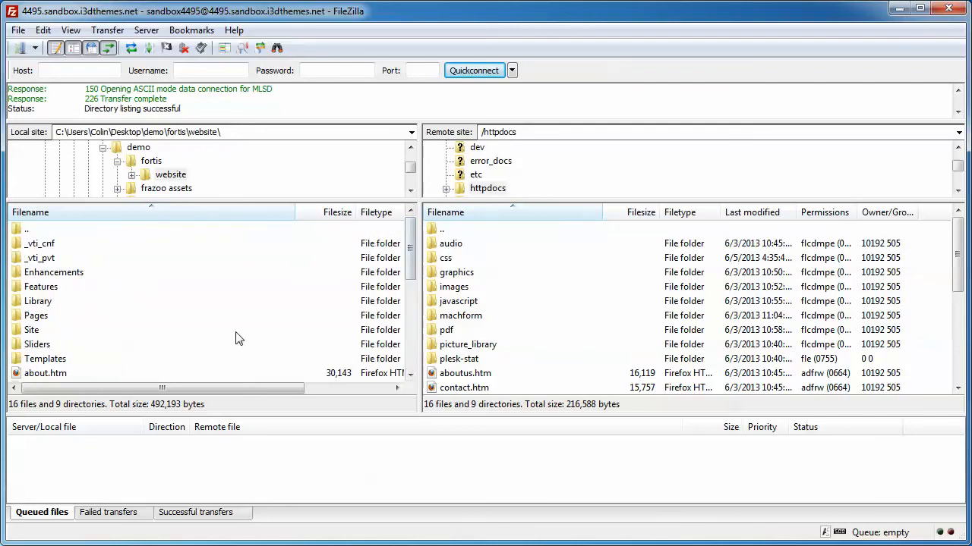
# Step: Select everything in the local website folder and bring up the transfer options for the selection
pyautogui.click(193, 302)
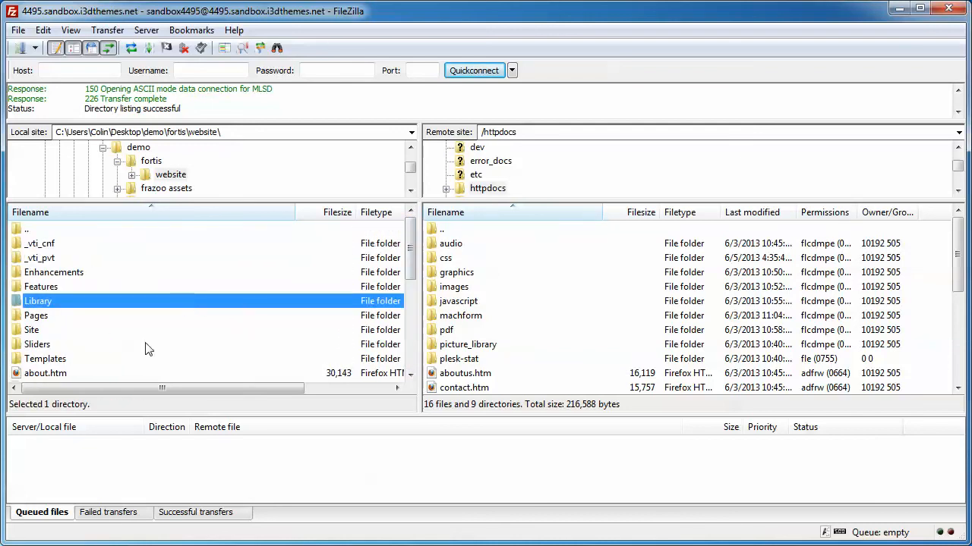
pyautogui.hotkey('ctrl', 'a')
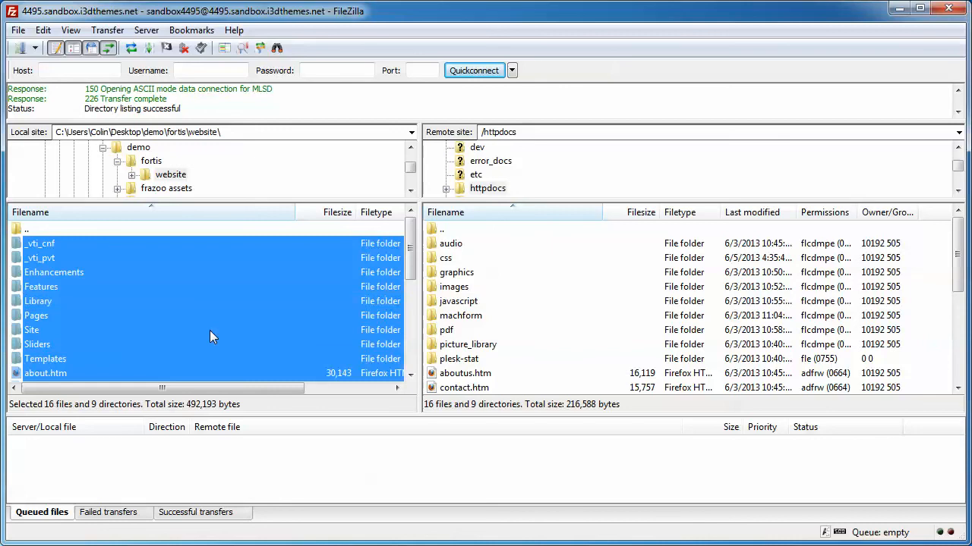
pyautogui.rightClick(260, 275)
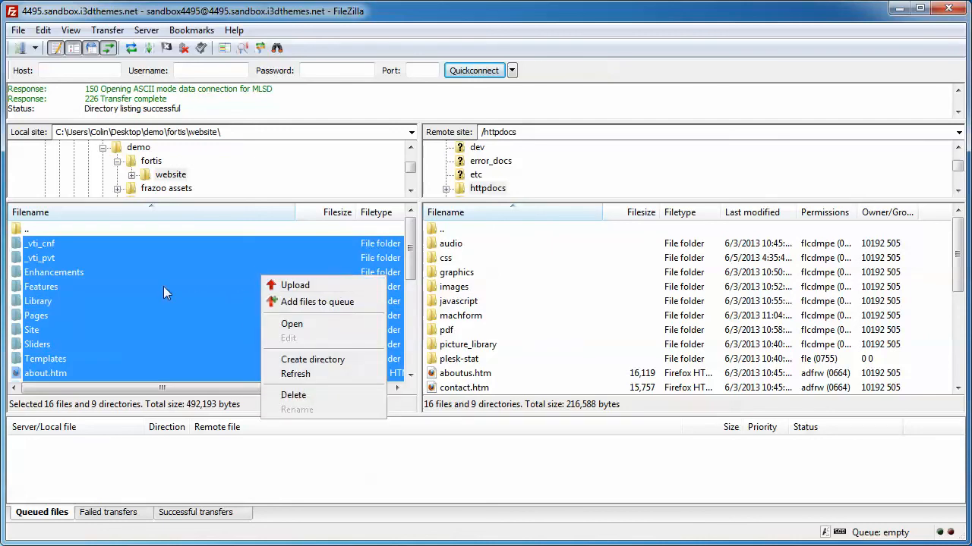
# Step: Go up to the remote root directory, look through its folders, and return to httpdocs
pyautogui.doubleClick(456, 230)
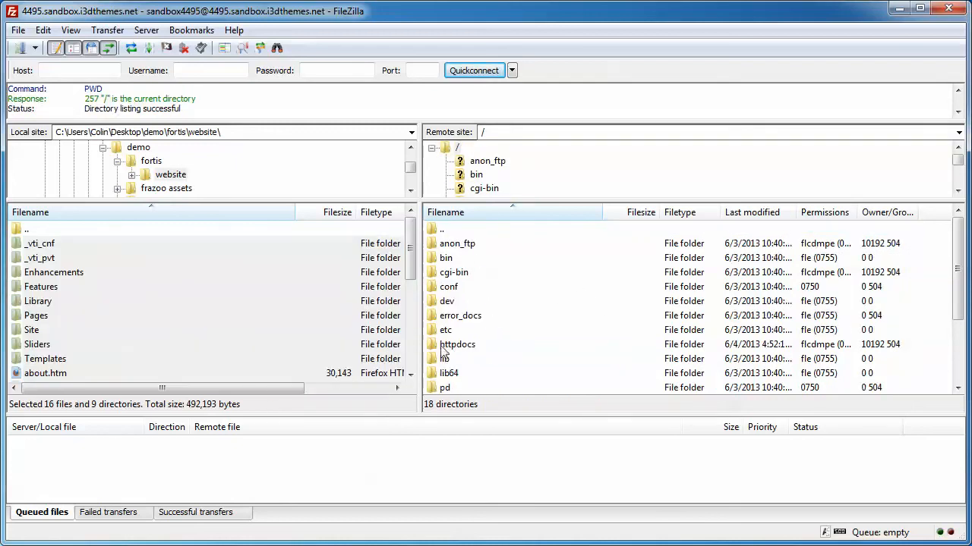
pyautogui.click(457, 346)
pyautogui.scroll(-2, 501, 390)
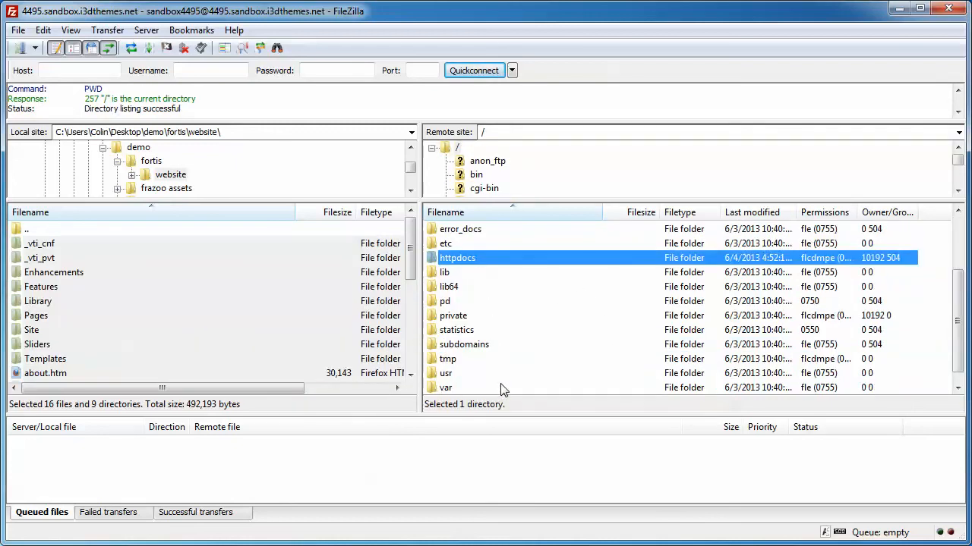
pyautogui.scroll(2, 501, 390)
pyautogui.doubleClick(482, 345)
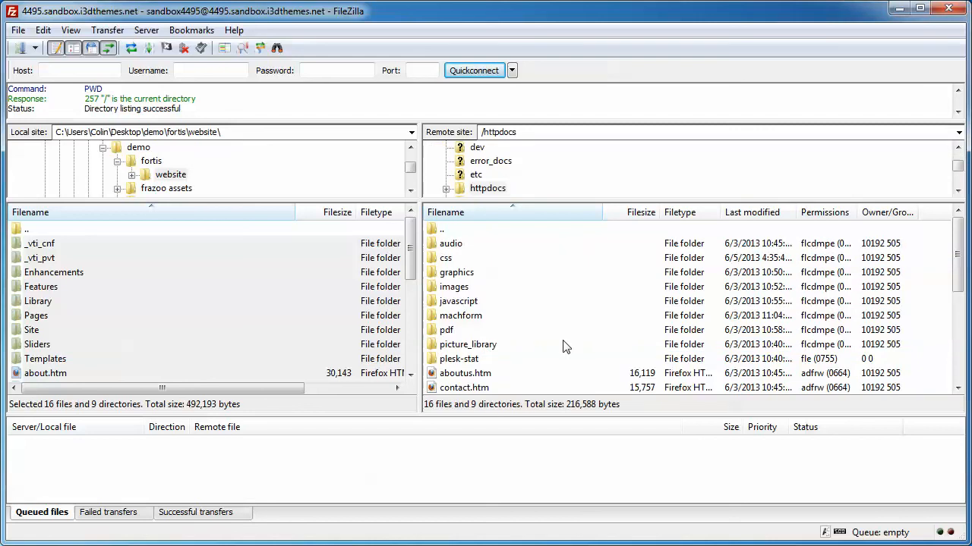
# Step: Reselect all local website files and folders, show the Upload option for them, and clear the selection
pyautogui.click(145, 302)
pyautogui.scroll(-4, 221, 372)
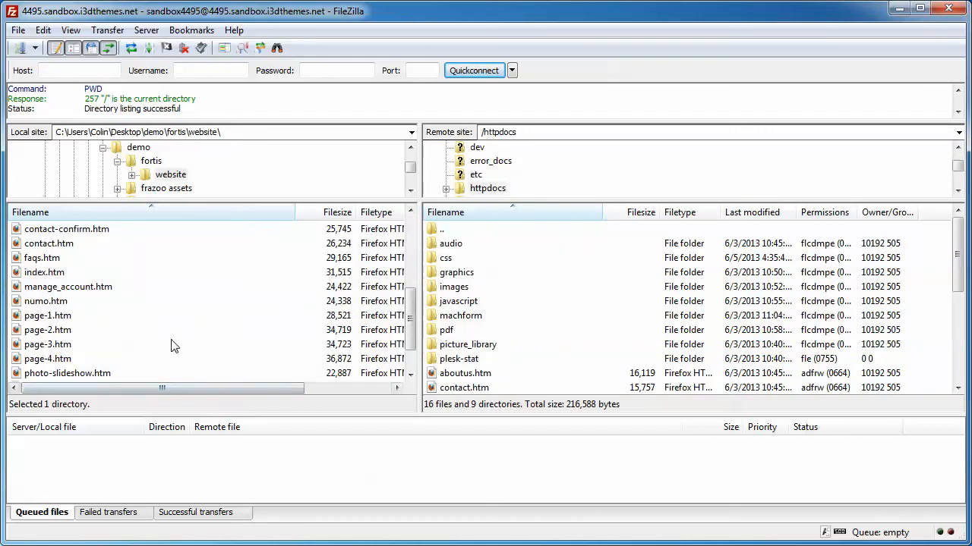
pyautogui.scroll(1, 190, 353)
pyautogui.hotkey('ctrl', 'a')
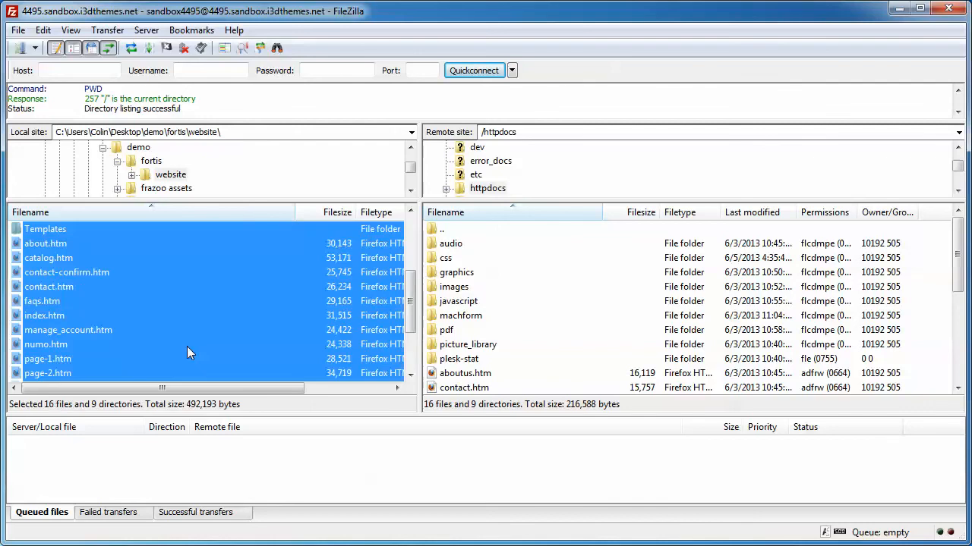
pyautogui.rightClick(211, 269)
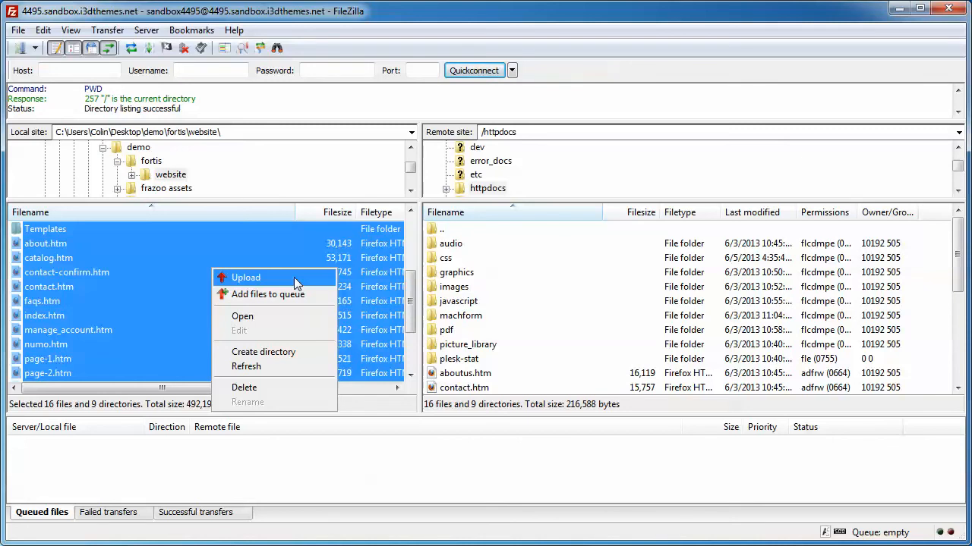
pyautogui.moveTo(413, 292); pyautogui.dragTo(414, 232)
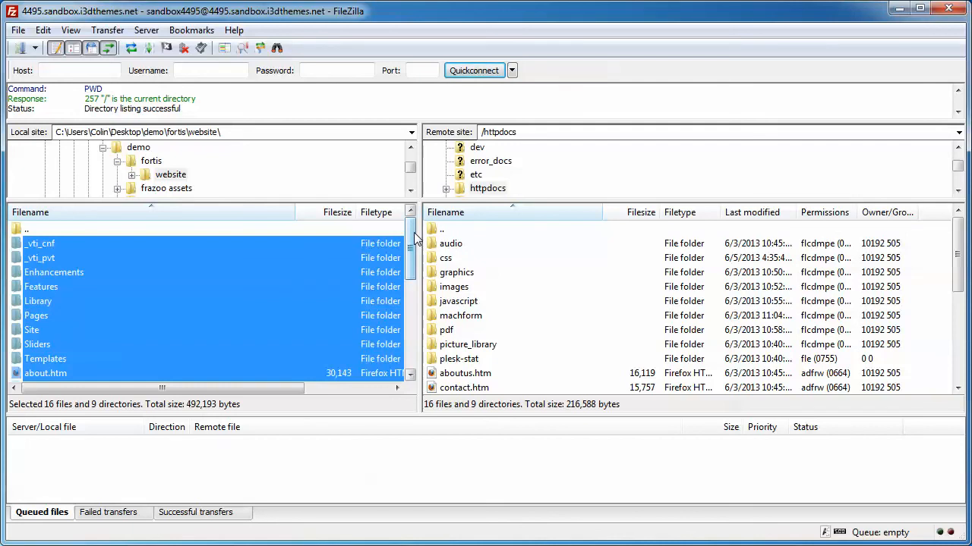
pyautogui.click(365, 229)
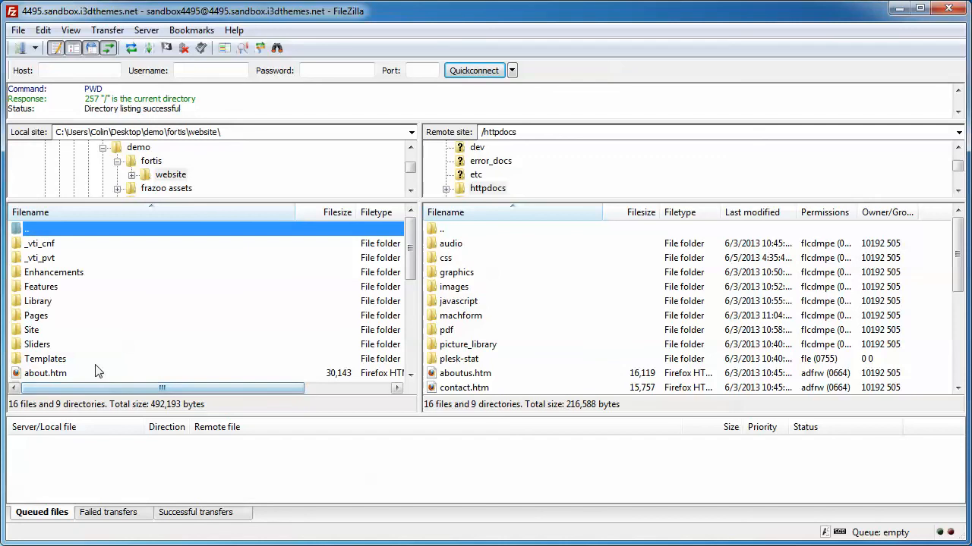
# Step: Select the local Library folder and view the file operations available for it
pyautogui.click(47, 304)
pyautogui.rightClick(47, 304)
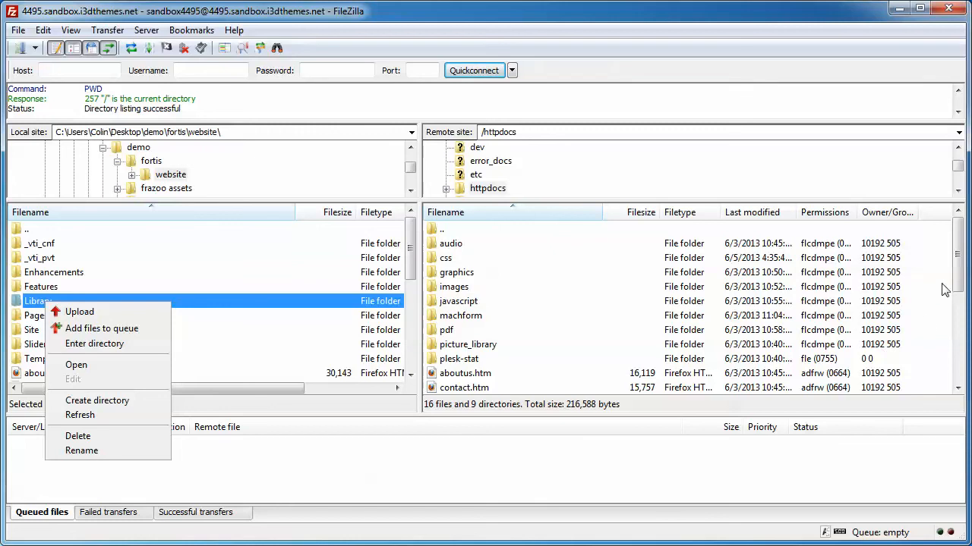
pyautogui.moveTo(960, 258); pyautogui.dragTo(966, 234)
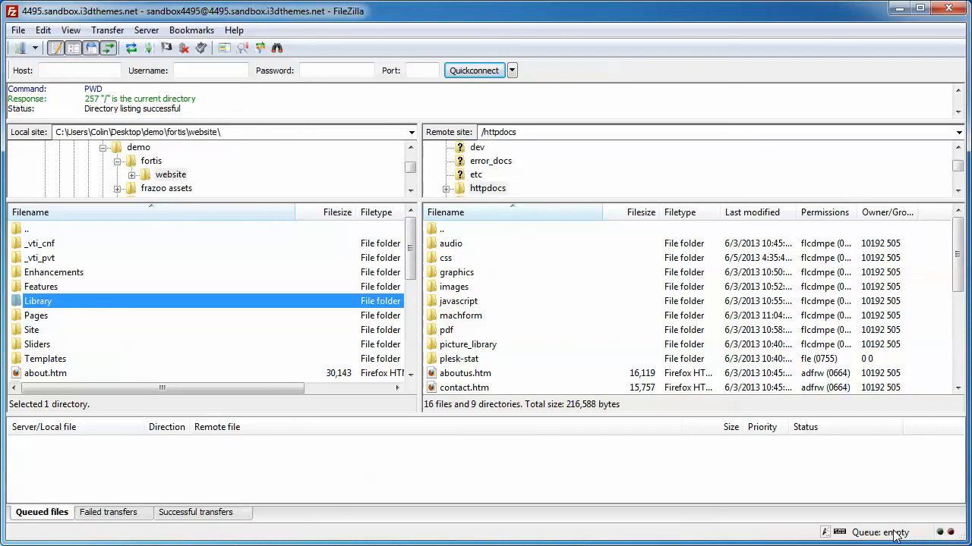
# Step: Go up to the remote site's root directory and examine the list of server folders
pyautogui.doubleClick(453, 230)
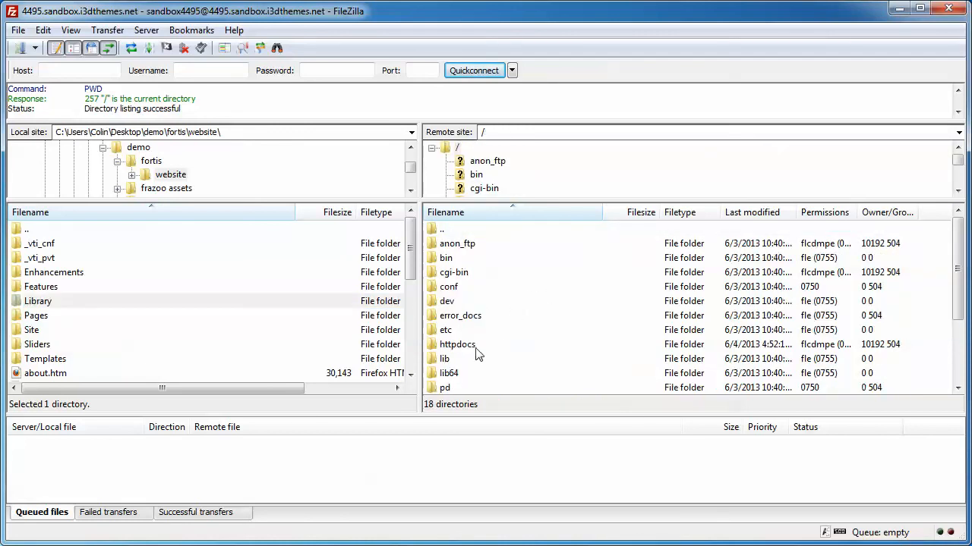
pyautogui.moveTo(958, 258); pyautogui.dragTo(960, 293)
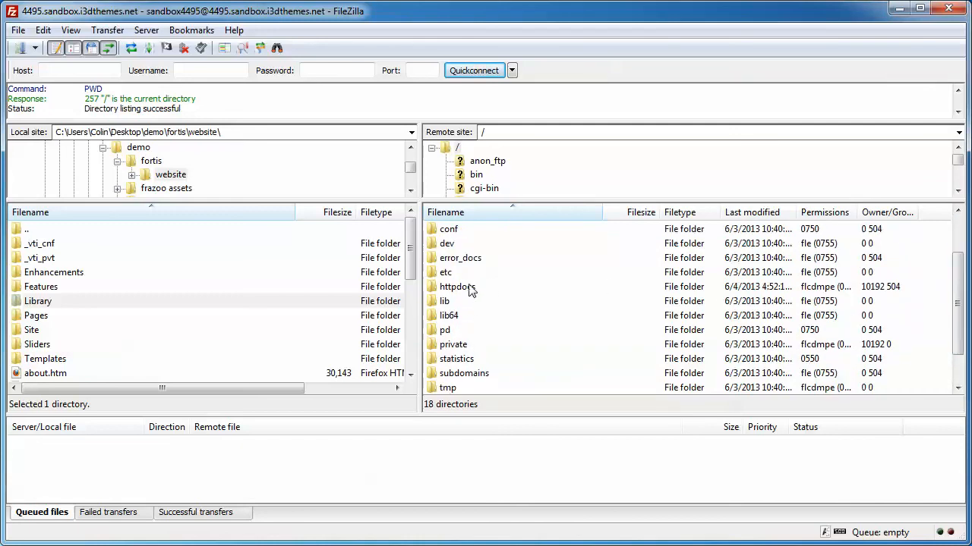
pyautogui.scroll(-1, 527, 380)
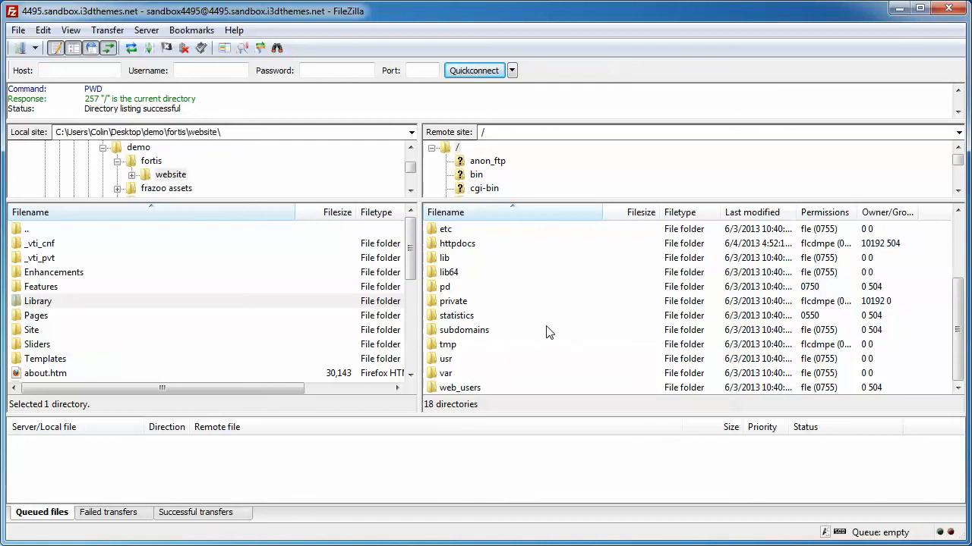
pyautogui.scroll(3, 549, 333)
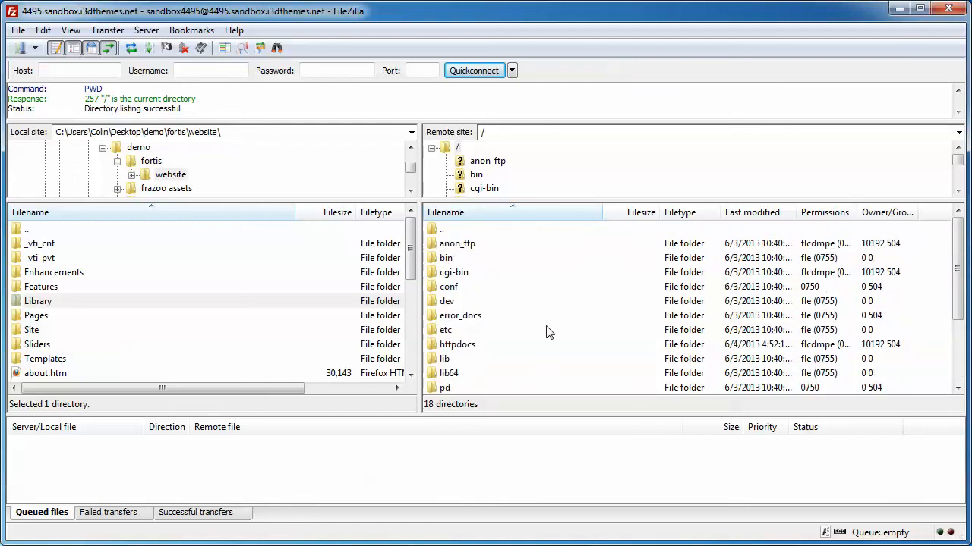